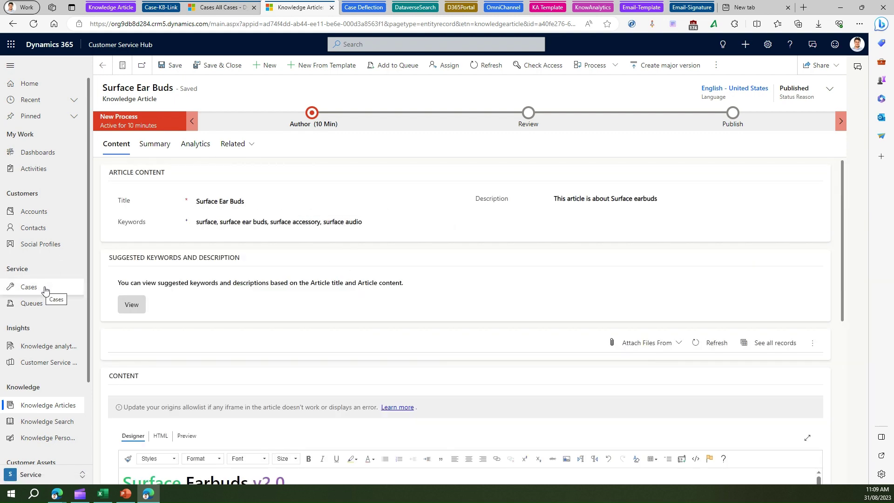
# Go to the All Cases list from the Service section of the navigation
pyautogui.click(46, 288)
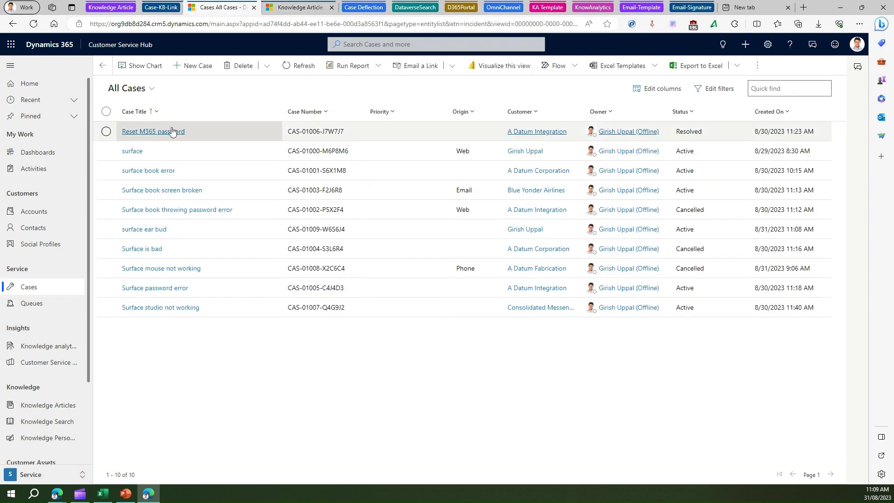
# Create a new case titled 'Surface ear buds not syncing' with customer Coho Winery, and save it
pyautogui.click(185, 66)
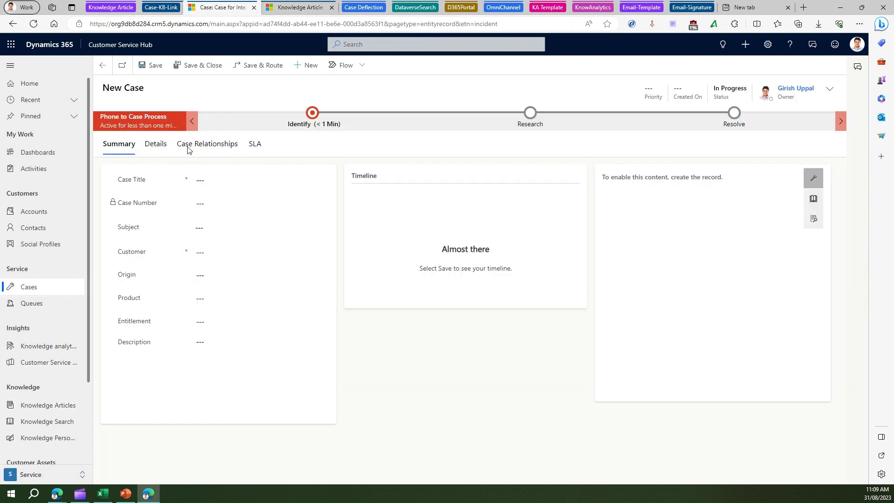
pyautogui.click(208, 182)
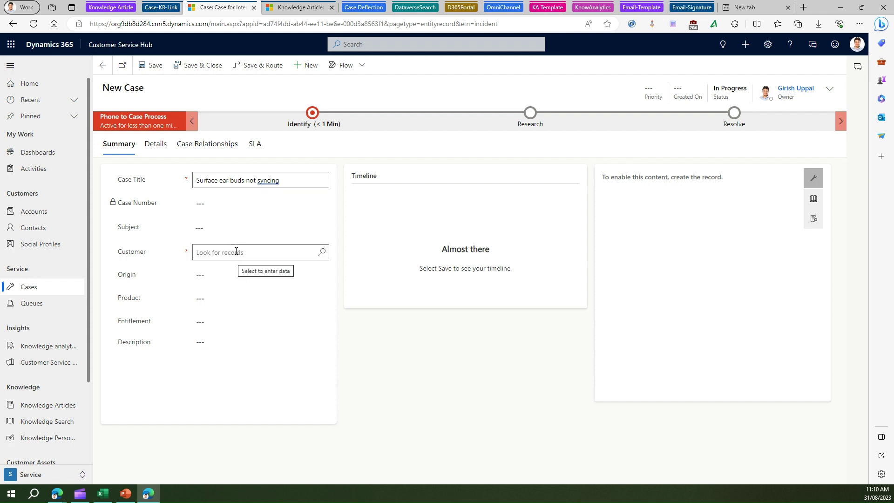
pyautogui.click(236, 252)
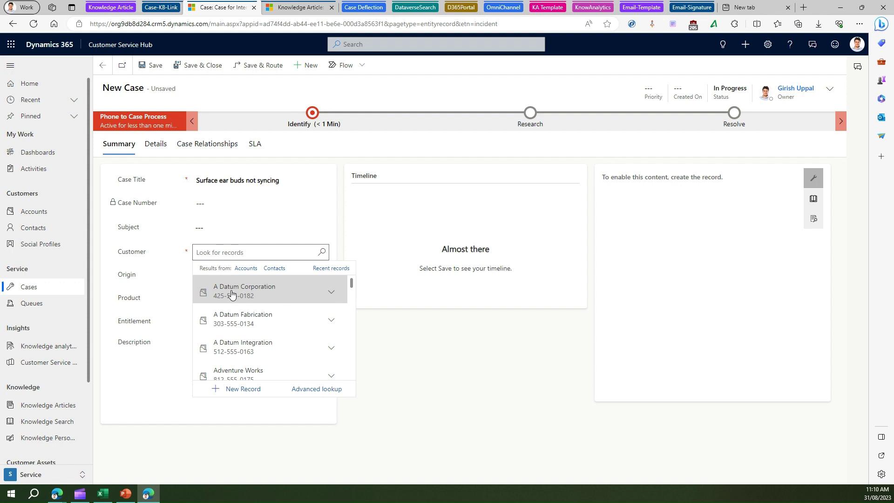
pyautogui.moveTo(351, 282); pyautogui.dragTo(351, 341)
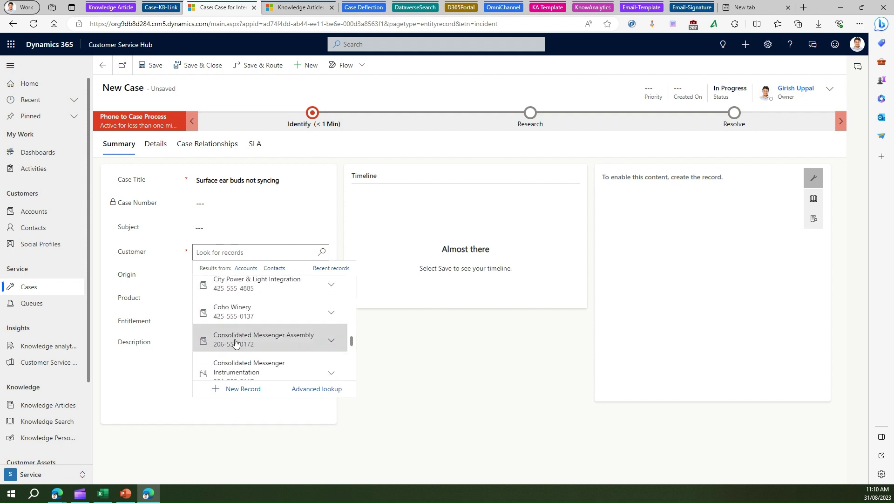
pyautogui.click(233, 312)
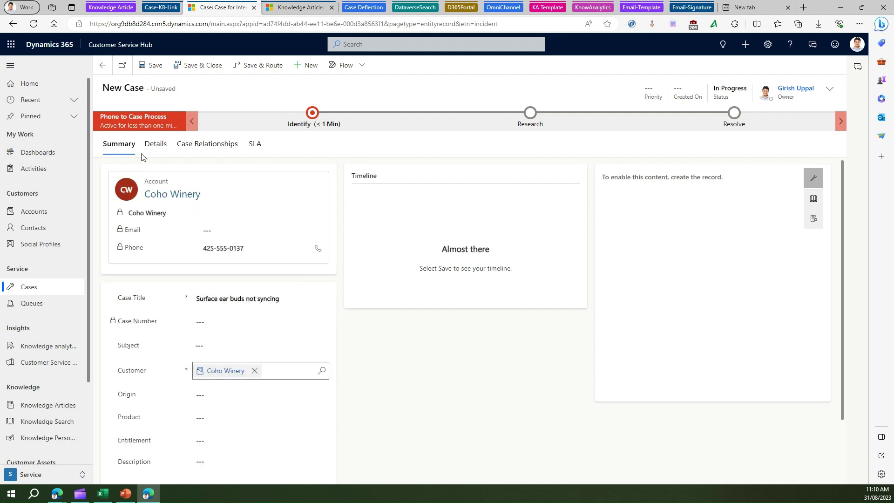
pyautogui.click(148, 67)
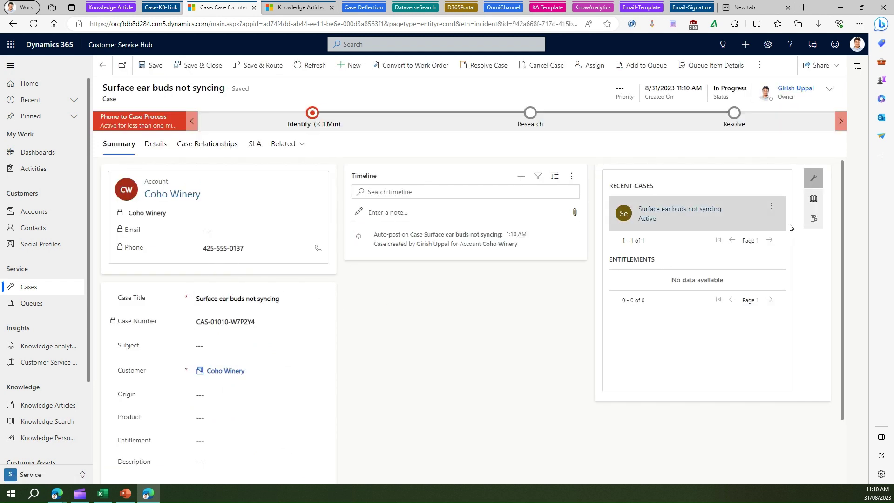
# Run a knowledge search for the case and remove 'not syncing' from the search terms
pyautogui.click(818, 199)
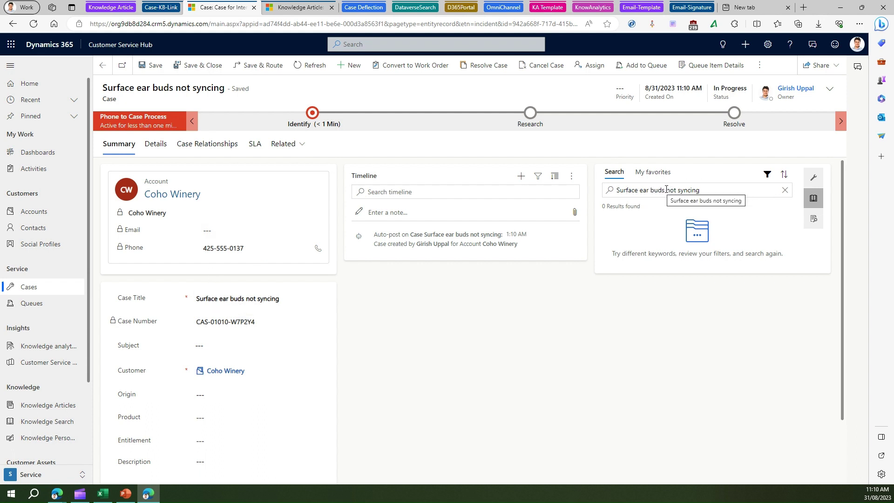
pyautogui.moveTo(666, 189); pyautogui.dragTo(737, 186)
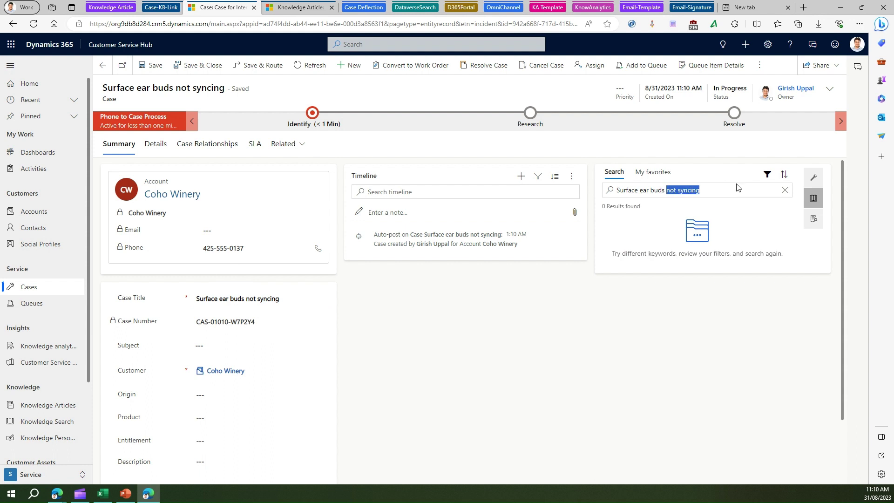
pyautogui.press('BackSpace')
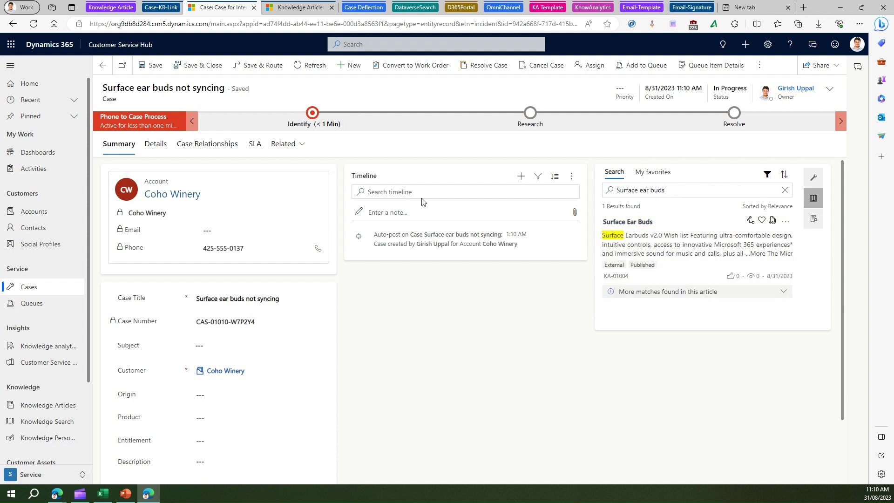
pyautogui.click(288, 8)
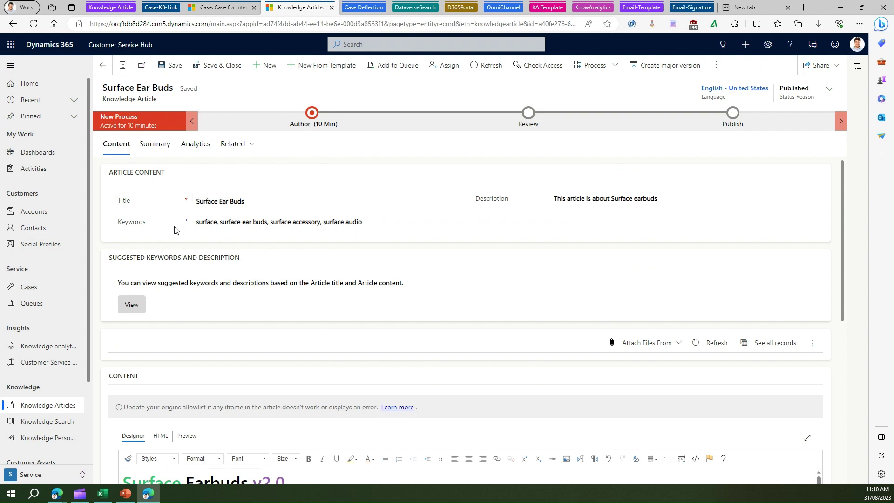
pyautogui.scroll(-3, 527, 340)
pyautogui.scroll(3, 379, 280)
pyautogui.click(158, 149)
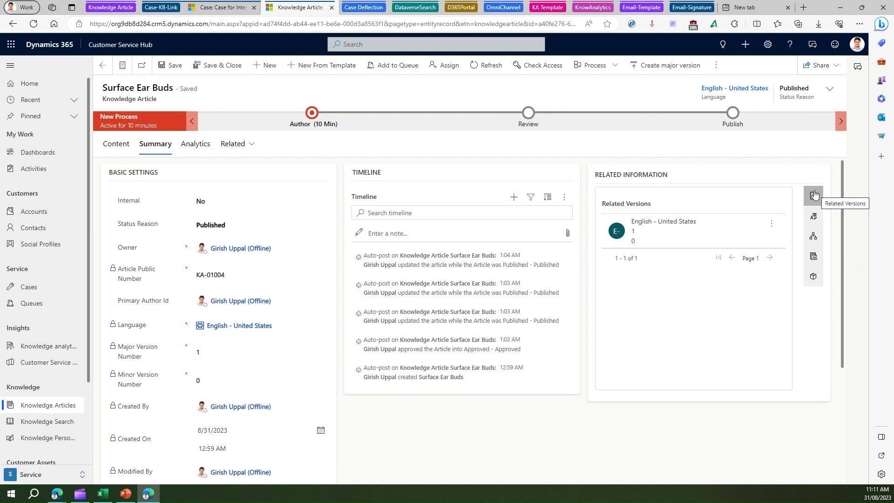
pyautogui.click(814, 225)
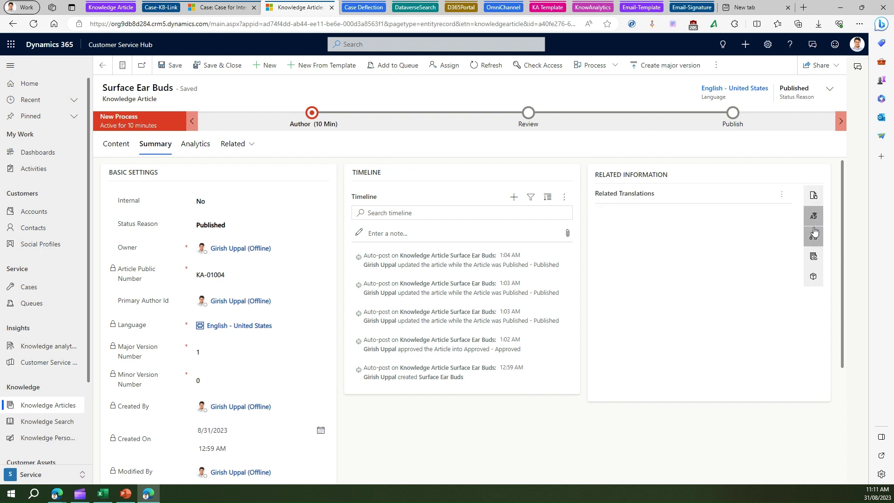
pyautogui.click(814, 241)
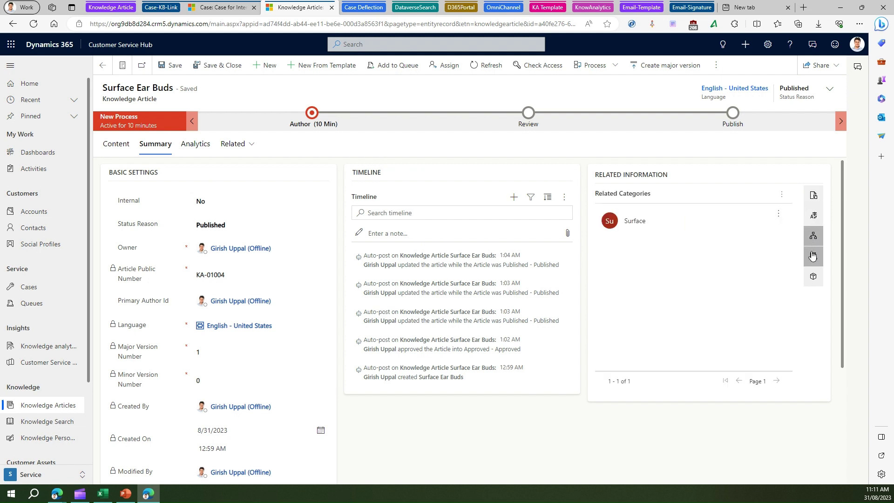
pyautogui.click(813, 264)
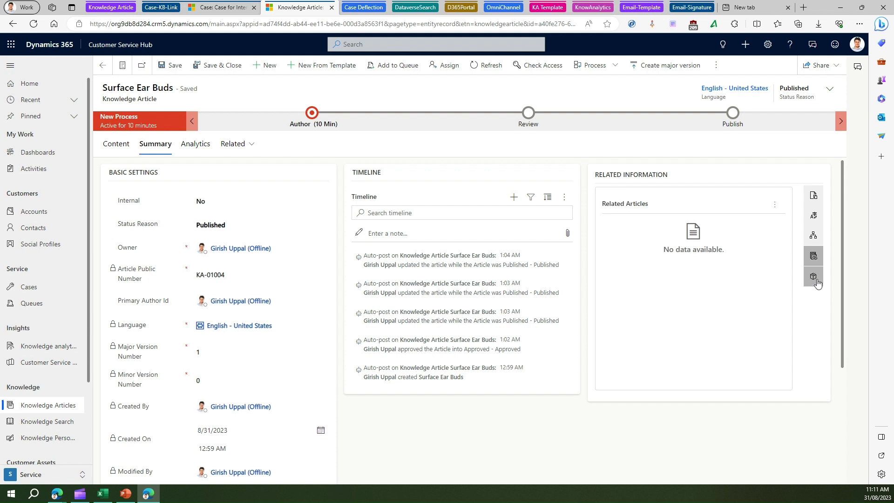
pyautogui.click(200, 146)
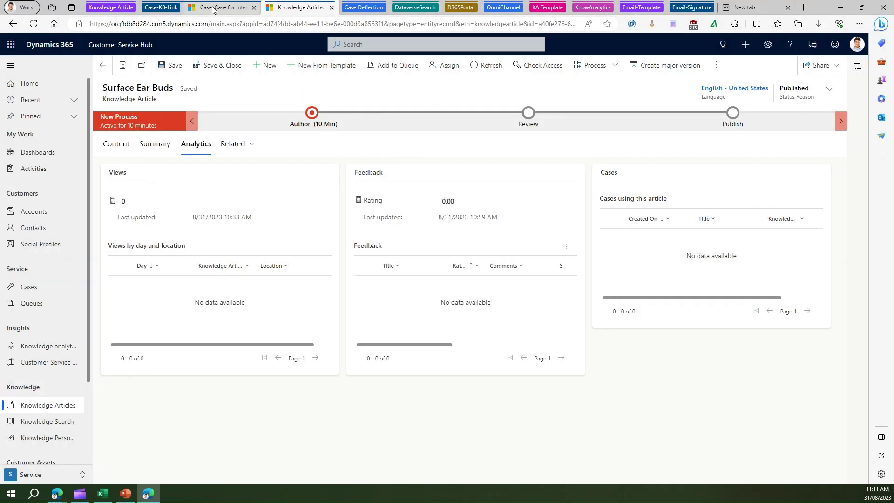
pyautogui.click(219, 7)
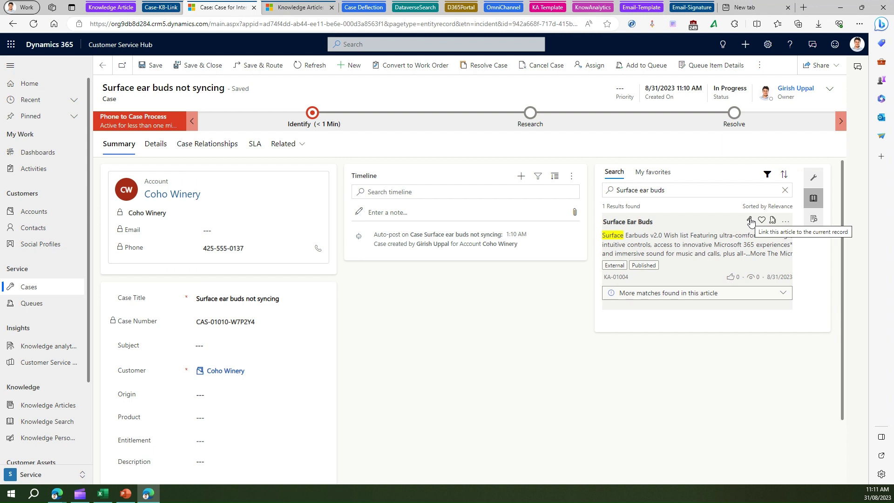
# Link the Surface Ear Buds article to the case and review the Details and Summary tabs
pyautogui.click(750, 221)
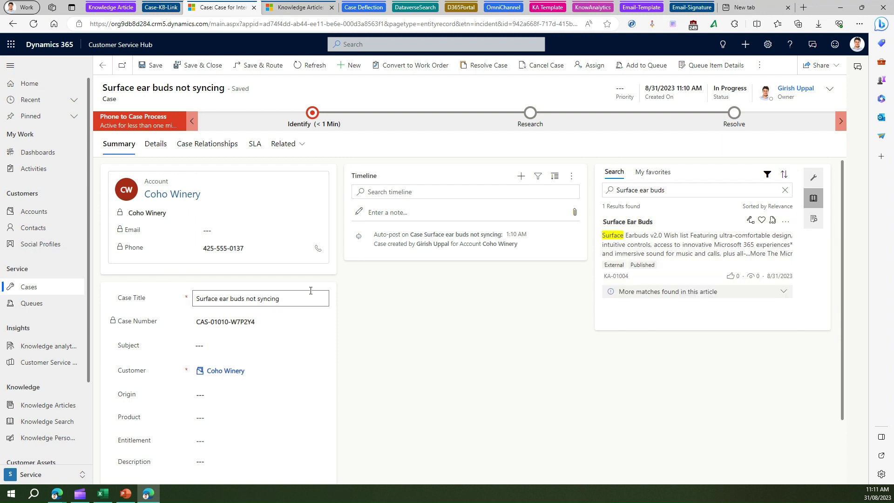
pyautogui.click(752, 222)
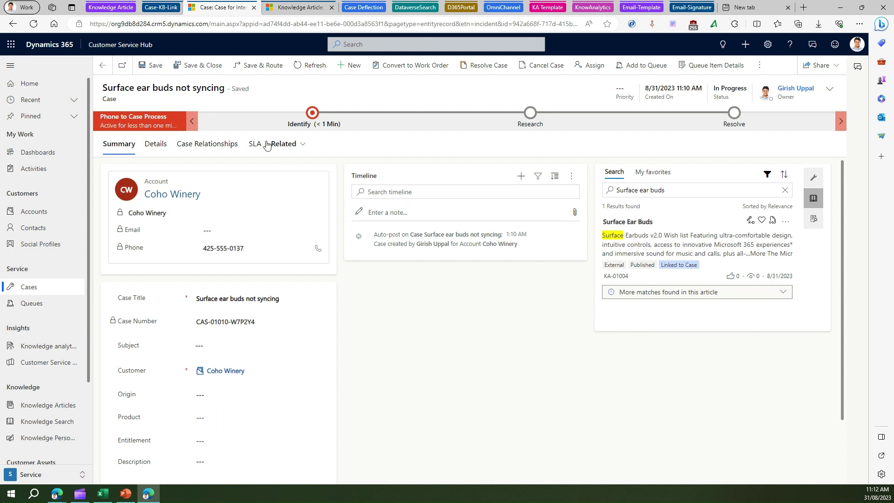
pyautogui.click(157, 145)
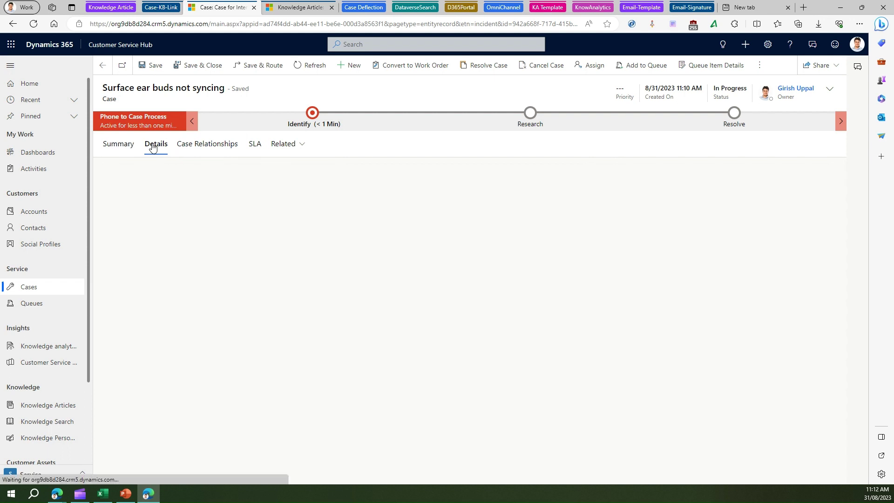
pyautogui.click(114, 145)
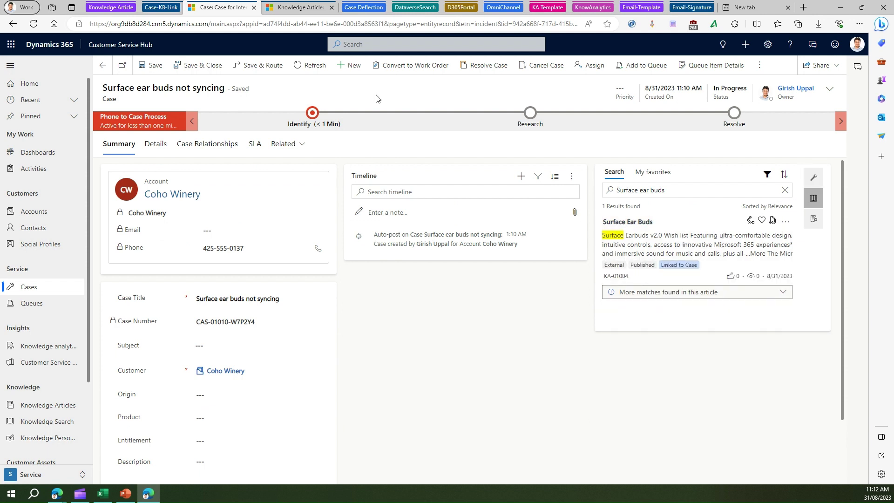
pyautogui.click(297, 10)
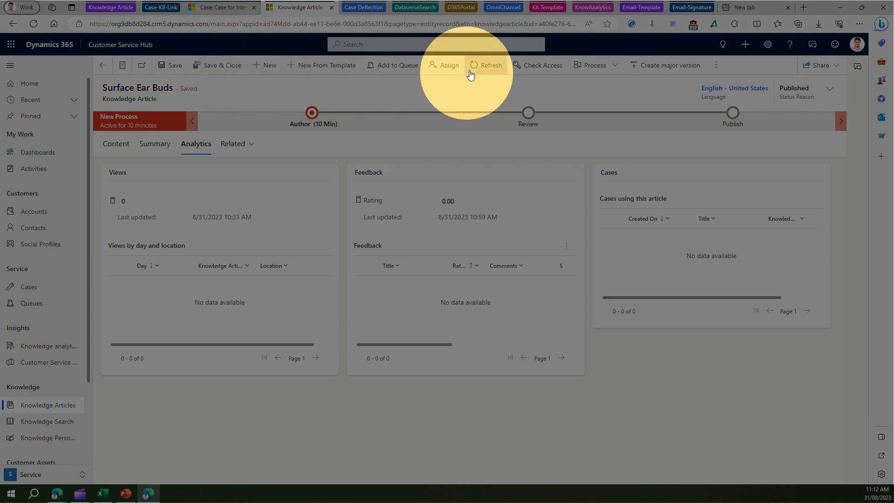
# Reopen the Surface Ear Buds article to confirm its Analytics list the case, then return to the case
pyautogui.click(487, 67)
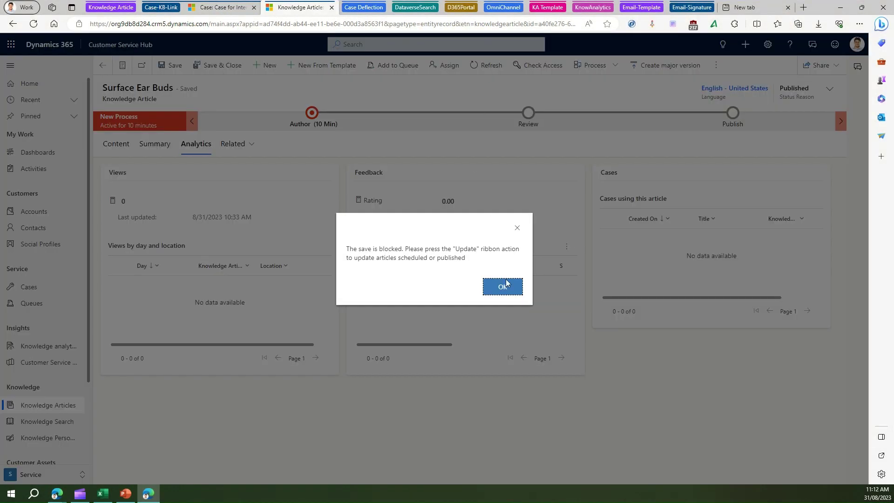
pyautogui.click(521, 231)
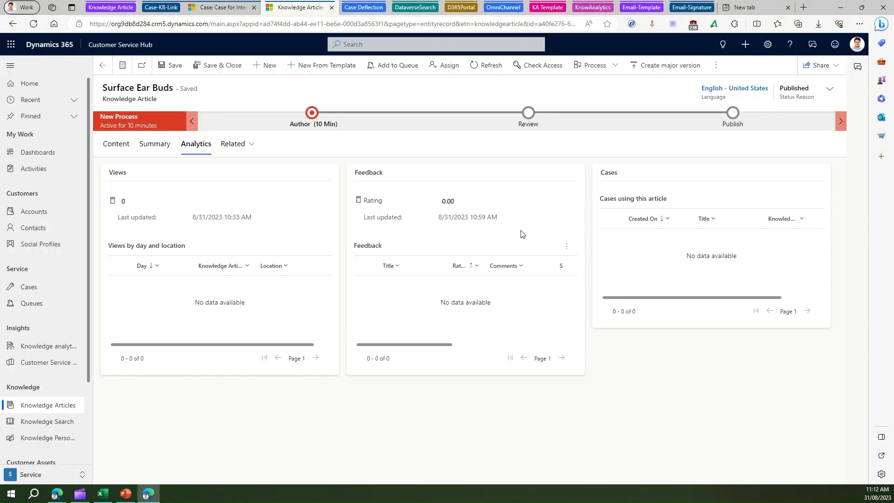
pyautogui.click(55, 406)
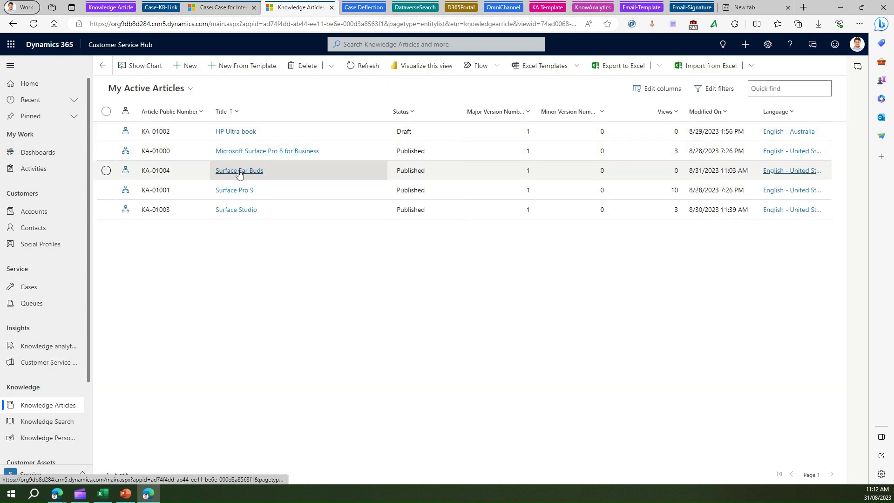
pyautogui.click(239, 173)
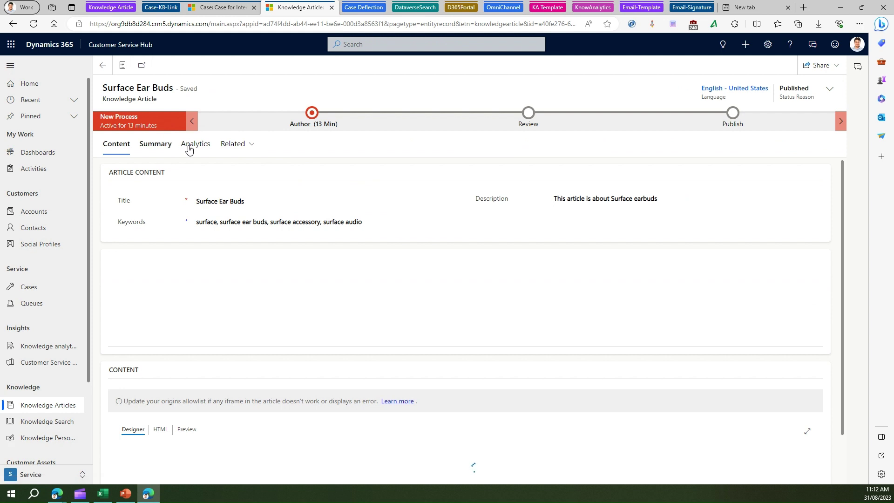
pyautogui.click(192, 147)
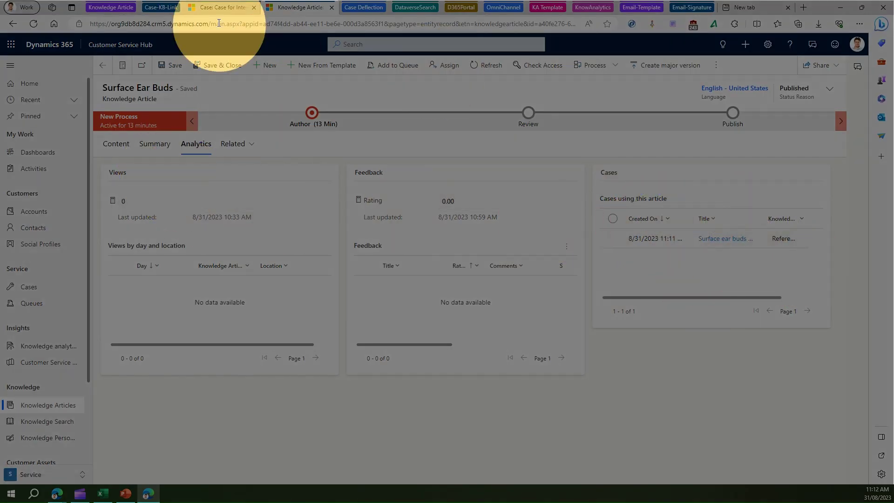
pyautogui.click(216, 8)
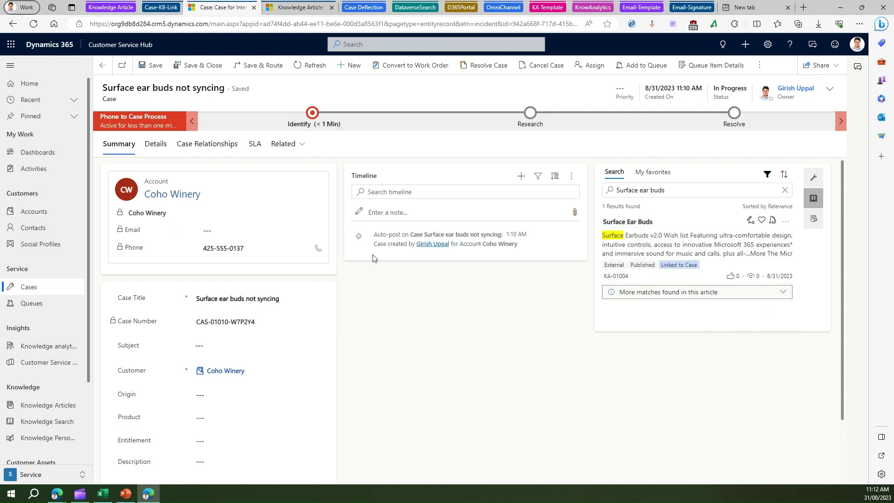
# Narrow the knowledge search to 'Surface', link the Surface Studio article, and save and close the case
pyautogui.click(219, 345)
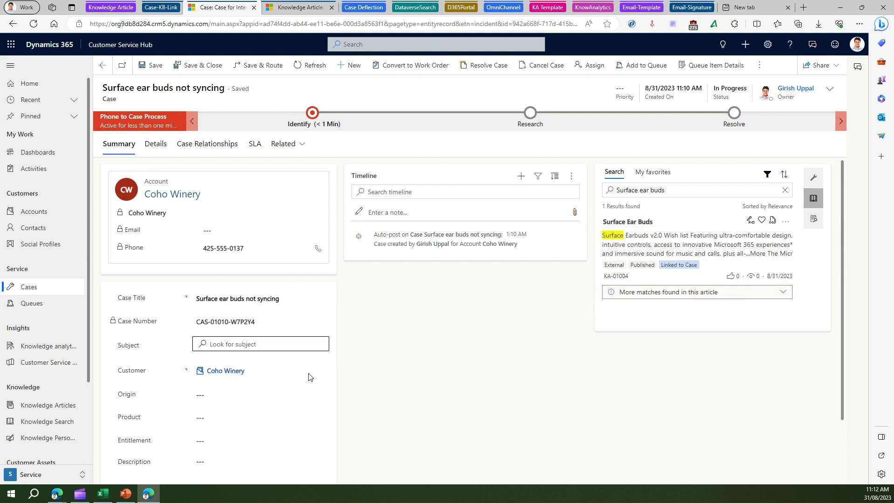
pyautogui.click(340, 393)
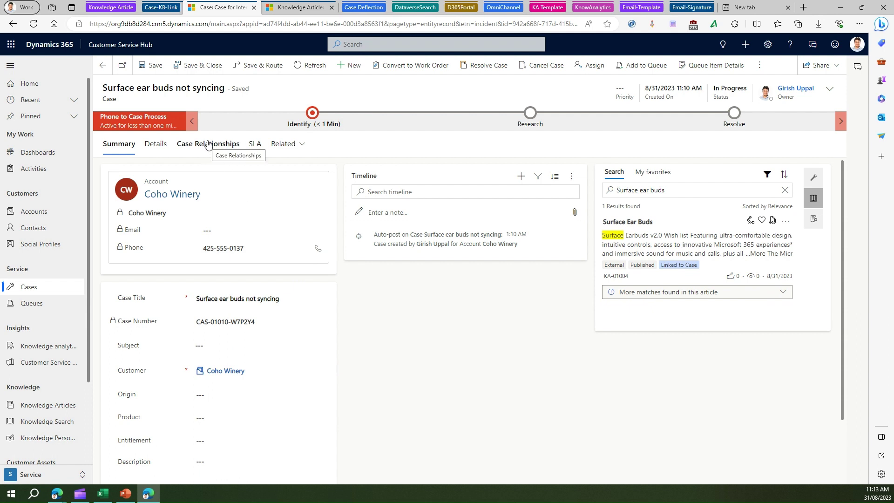
pyautogui.moveTo(691, 190); pyautogui.dragTo(641, 187)
pyautogui.press('BackSpace')
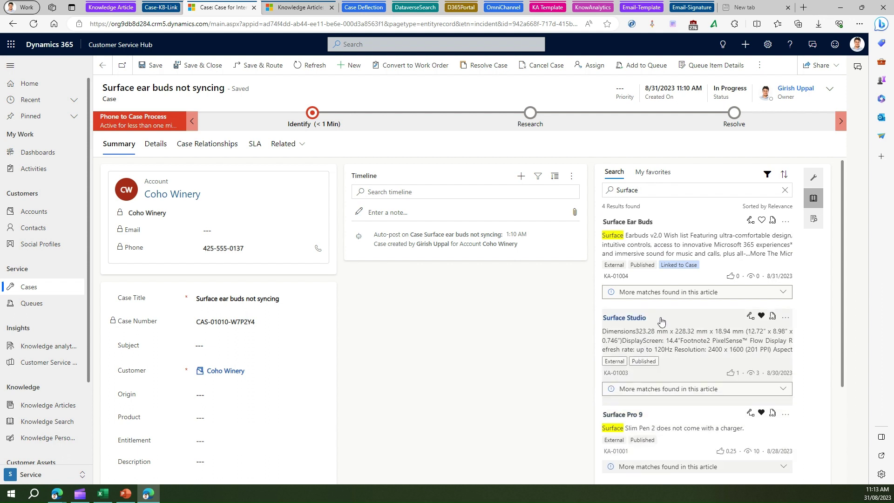
pyautogui.click(750, 319)
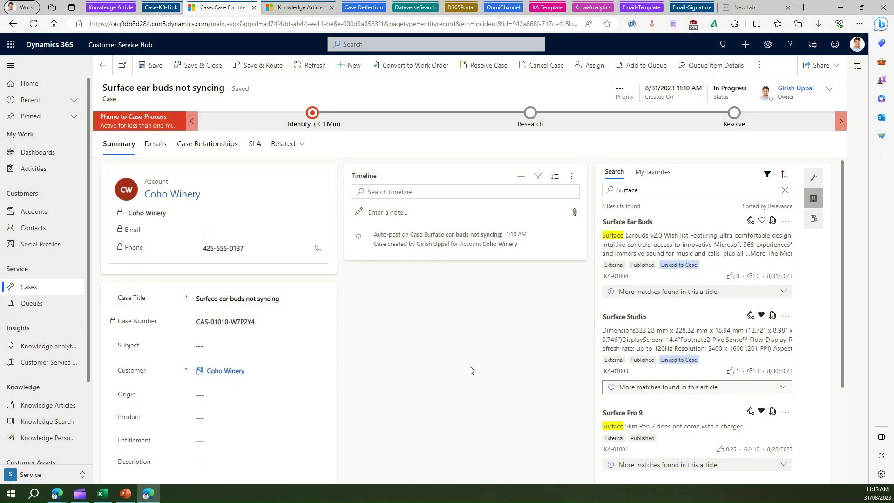
pyautogui.click(173, 68)
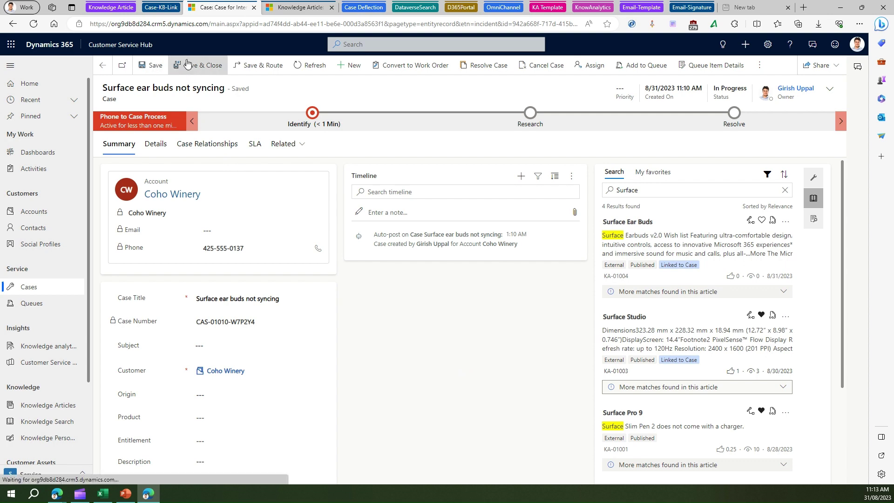